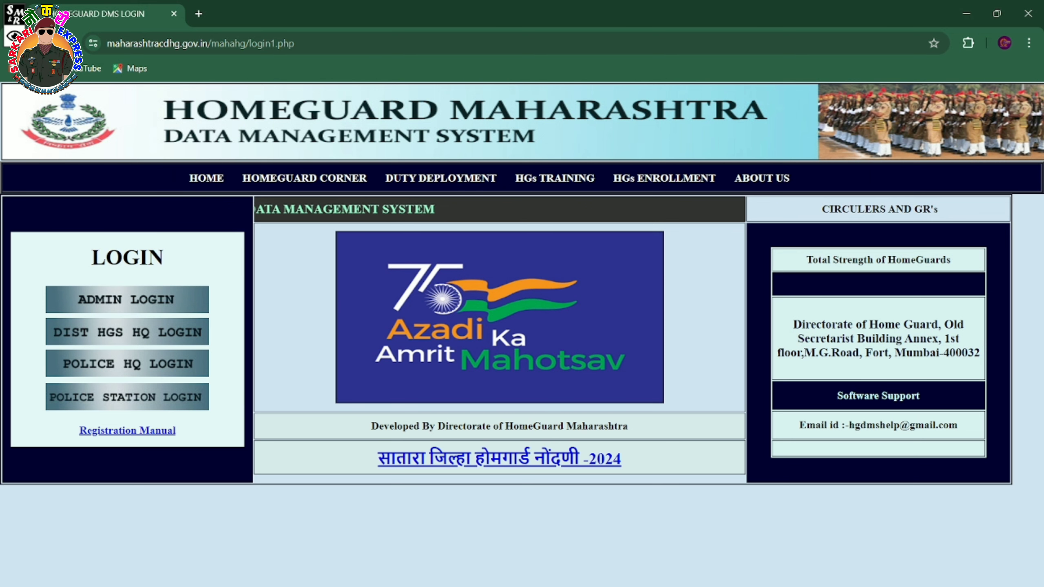
Expand the HGs ENROLLMENT menu to list schedule, results, online enrollment and registration form options.
drag(125, 259, 142, 282)
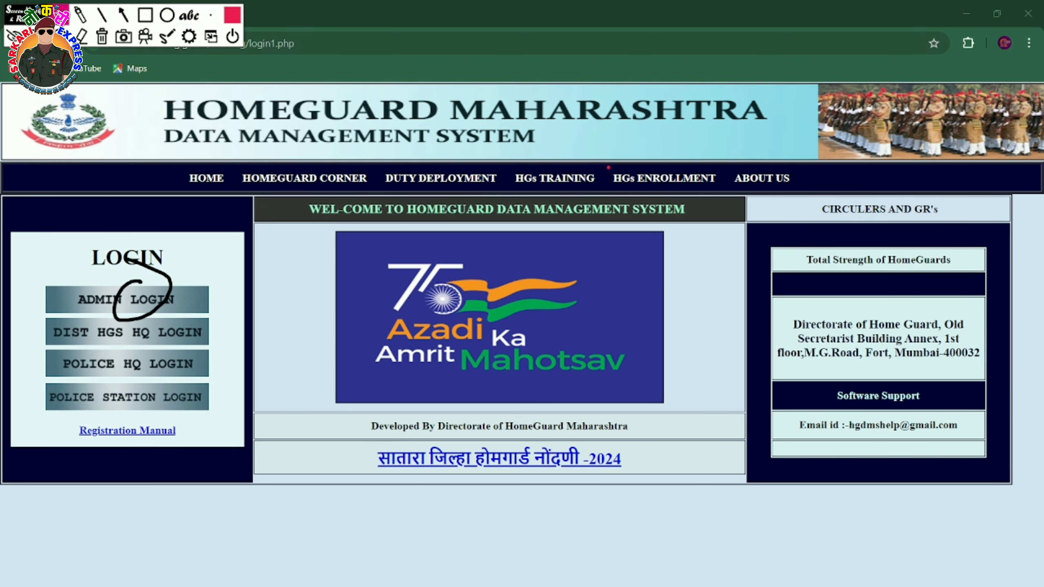
mouse_move(607, 166)
mouse_down()
mouse_move(625, 185)
mouse_move(666, 191)
mouse_move(725, 185)
mouse_move(654, 158)
mouse_move(730, 173)
mouse_move(670, 183)
mouse_up()
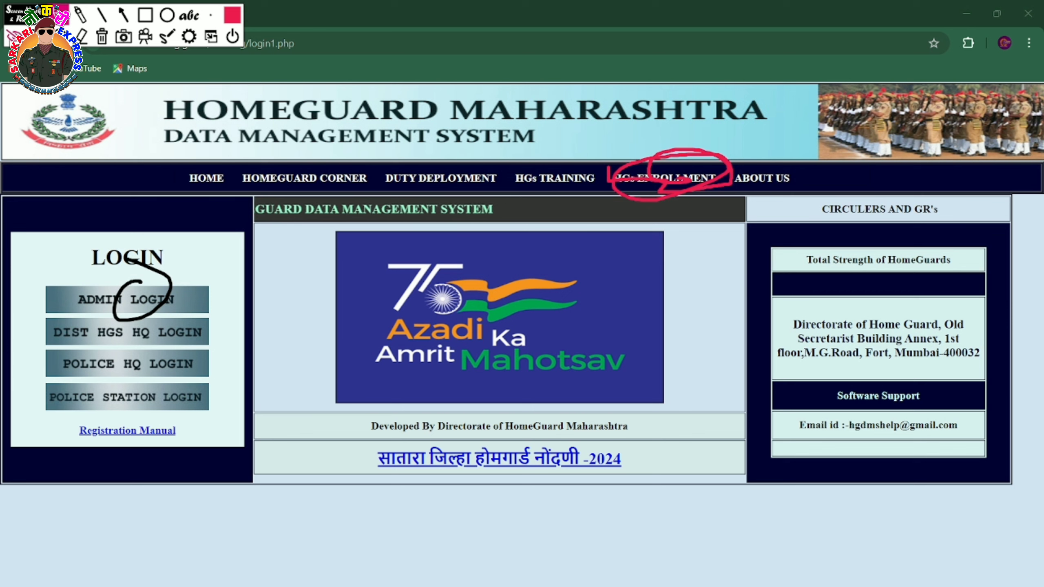
click(232, 37)
mouse_move(662, 186)
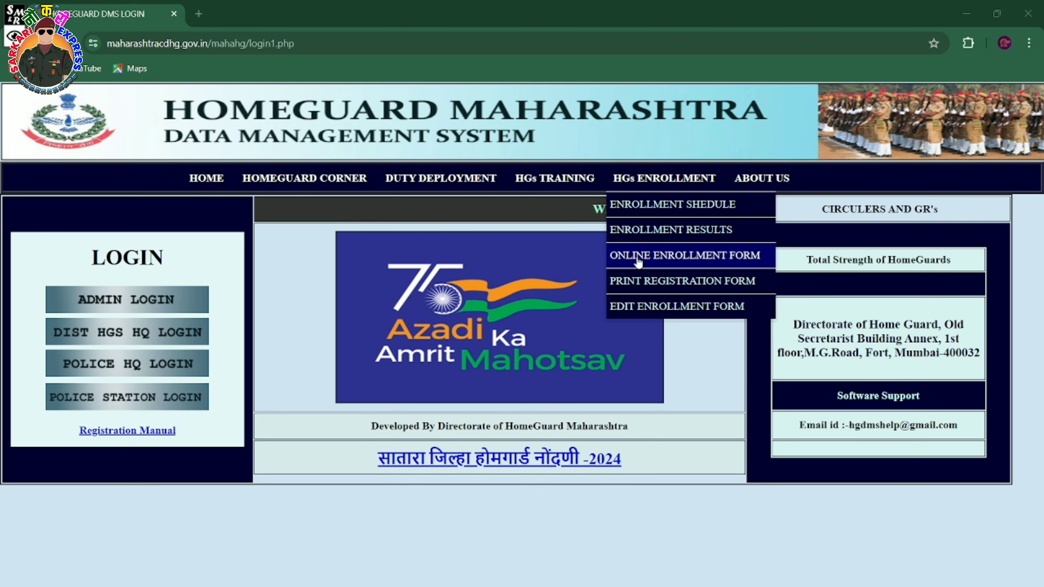
Open the Online Enrollment Form and expand its District dropdown.
click(705, 261)
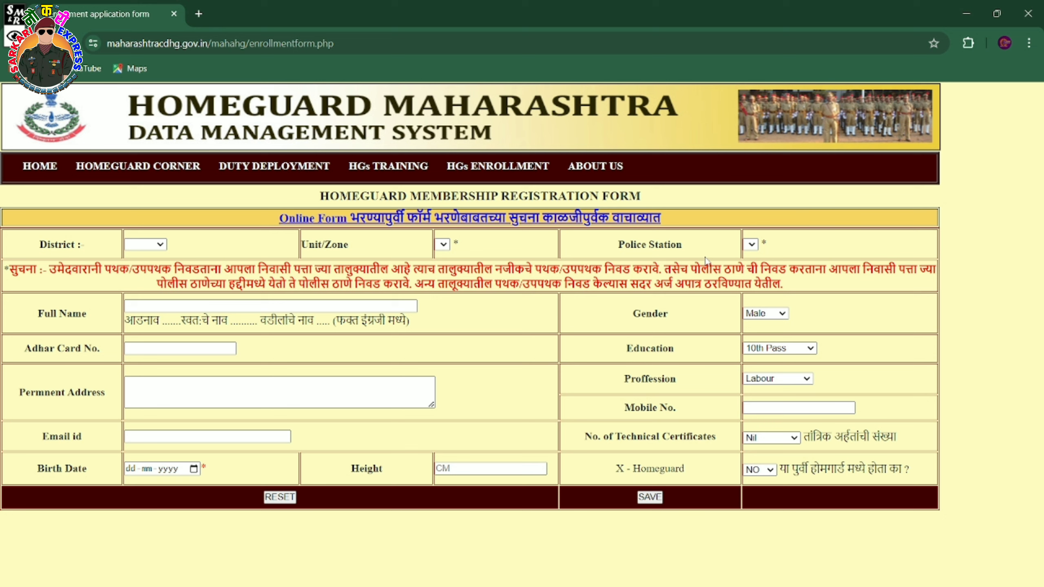
mouse_move(42, 168)
click(144, 245)
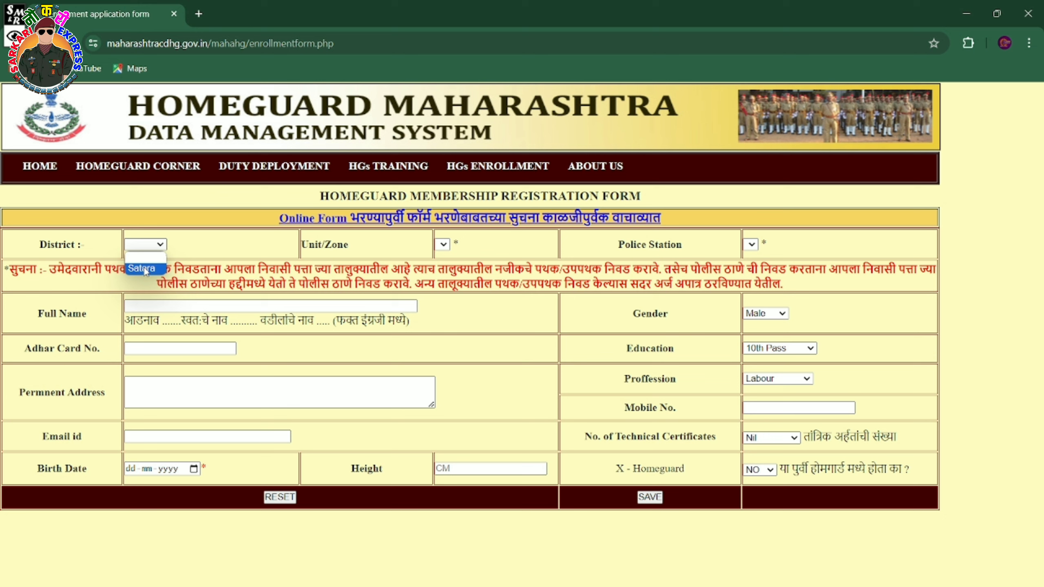
Choose district Satara, unit/zone Aundh and police station Aundh PS.
click(143, 269)
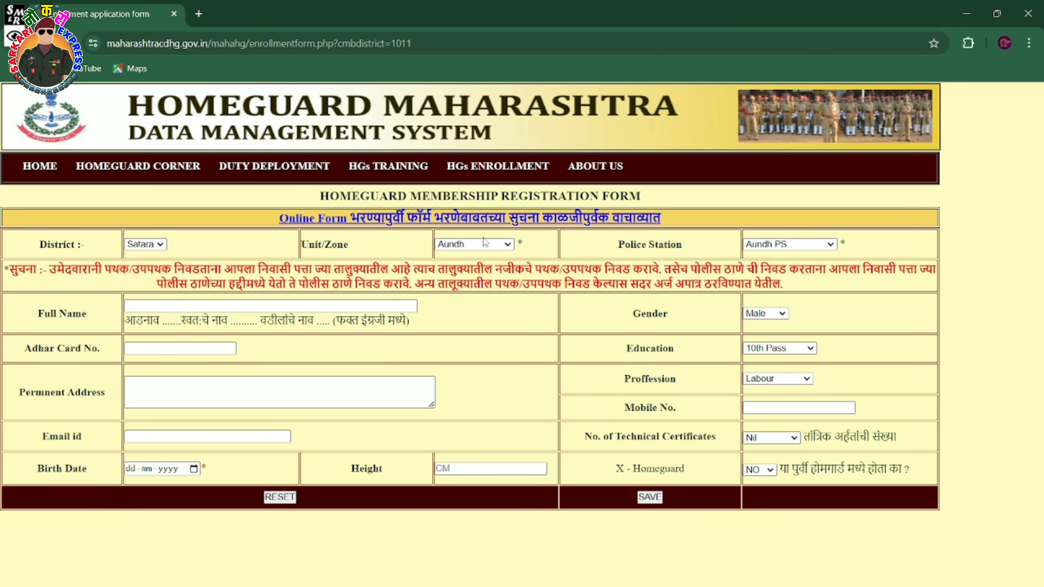
click(483, 244)
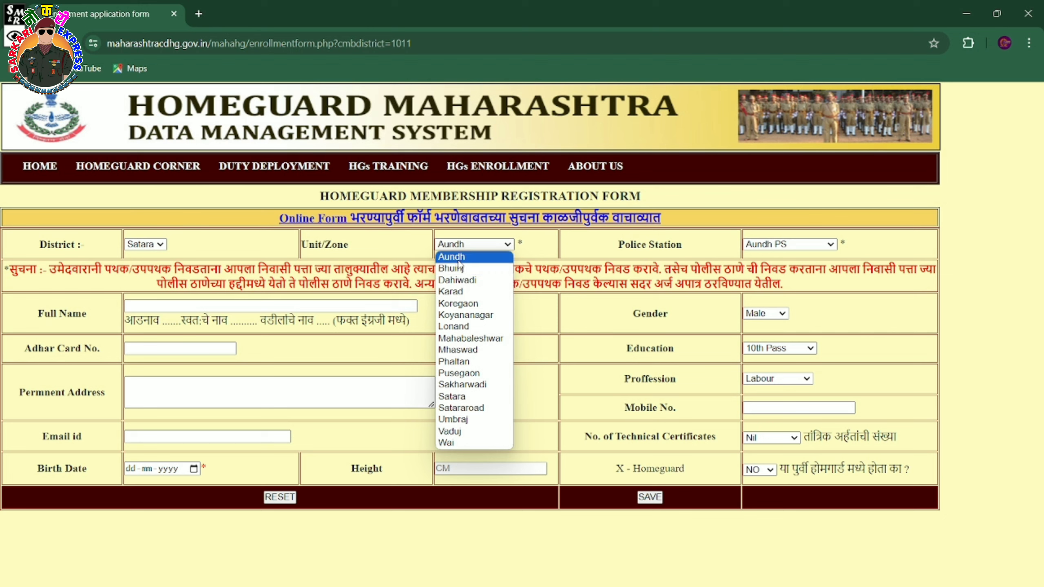
click(458, 259)
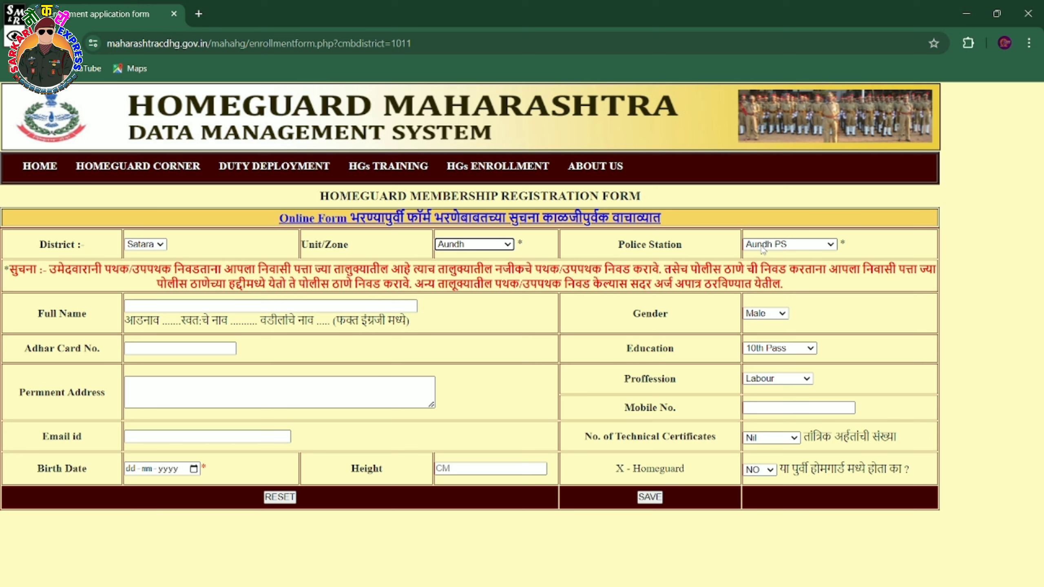
click(762, 246)
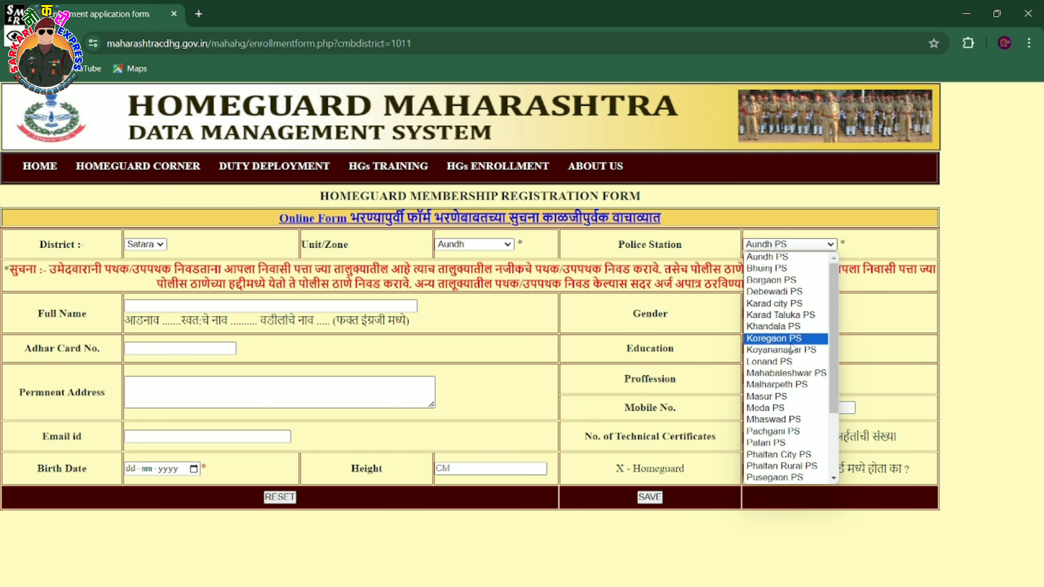
scroll(790, 347, down, 3)
scroll(791, 347, up, 3)
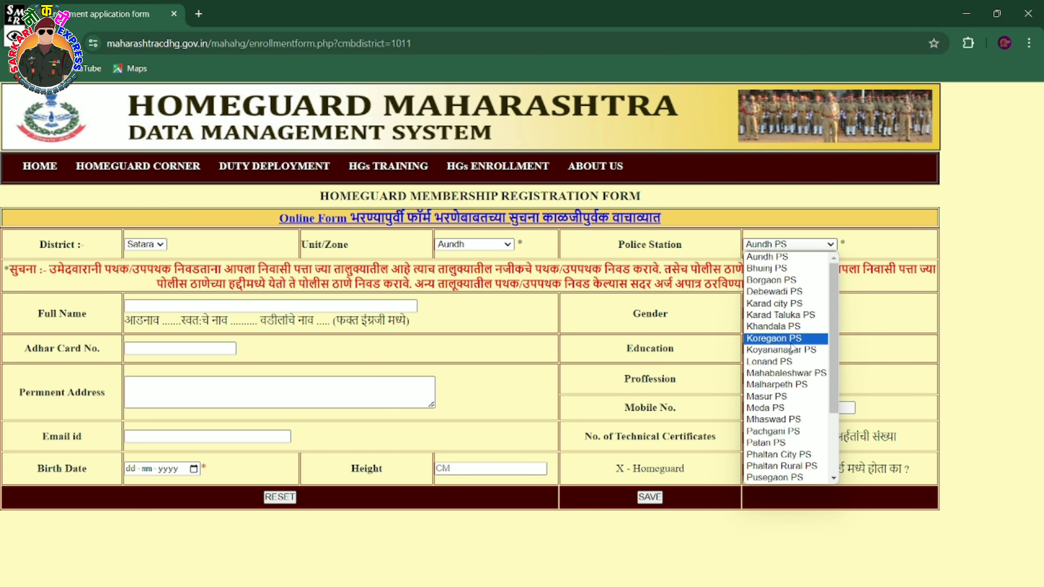
click(772, 257)
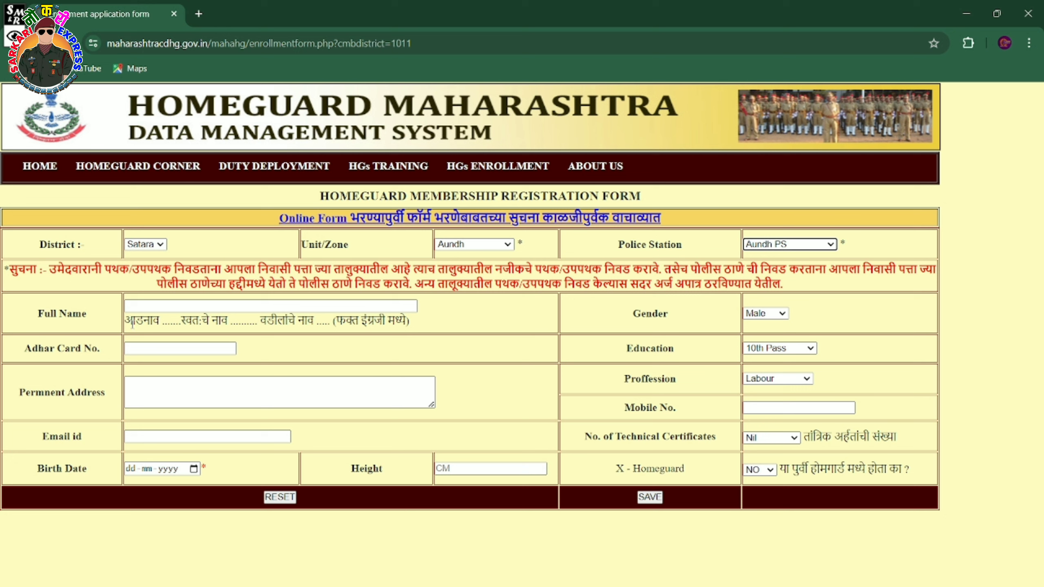
Enter the applicant's full name in the Full Name field.
click(142, 307)
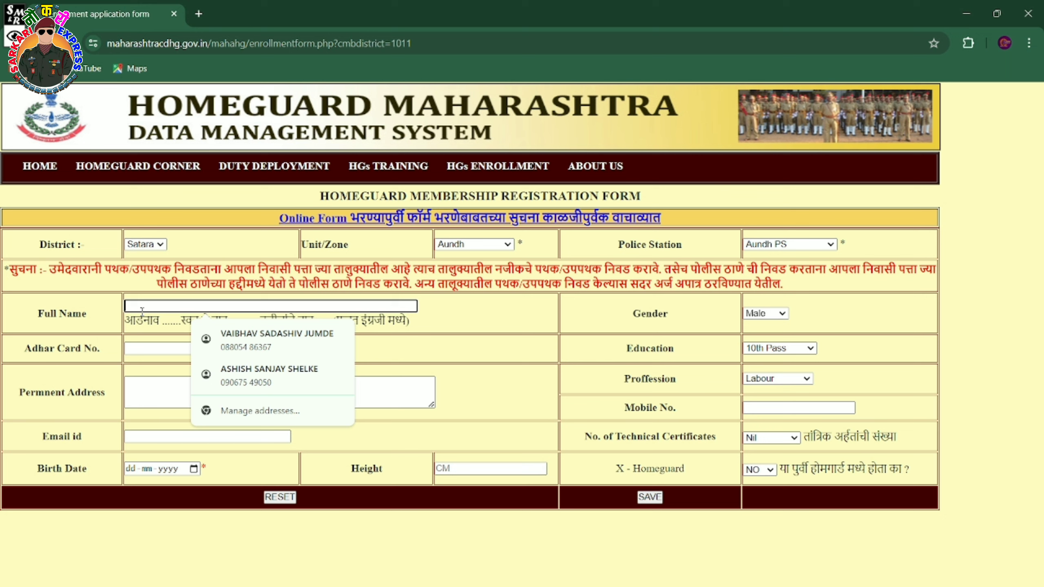
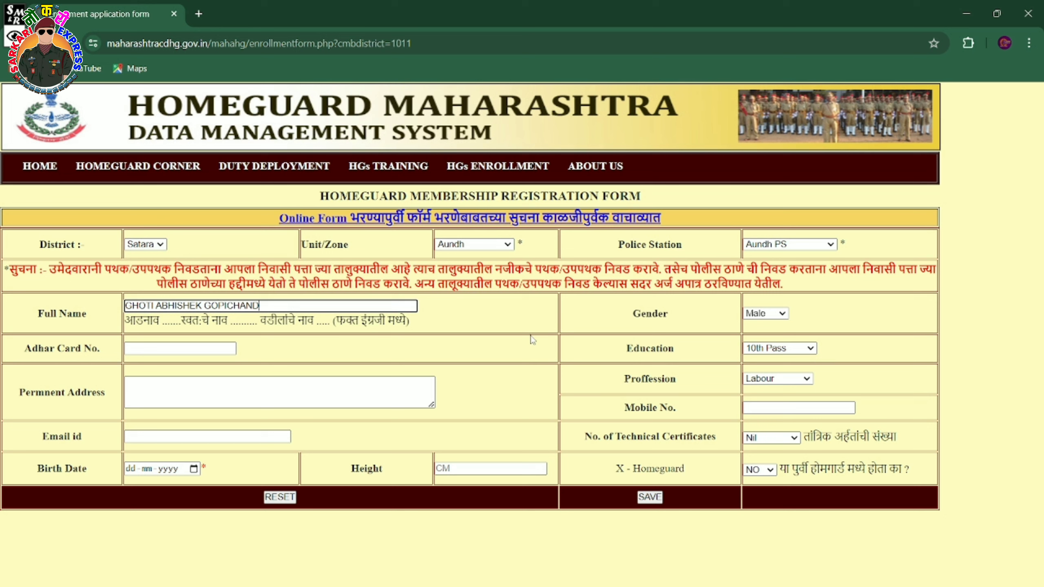
Set gender to Male and education to 12th Pass.
click(764, 315)
click(765, 324)
click(765, 320)
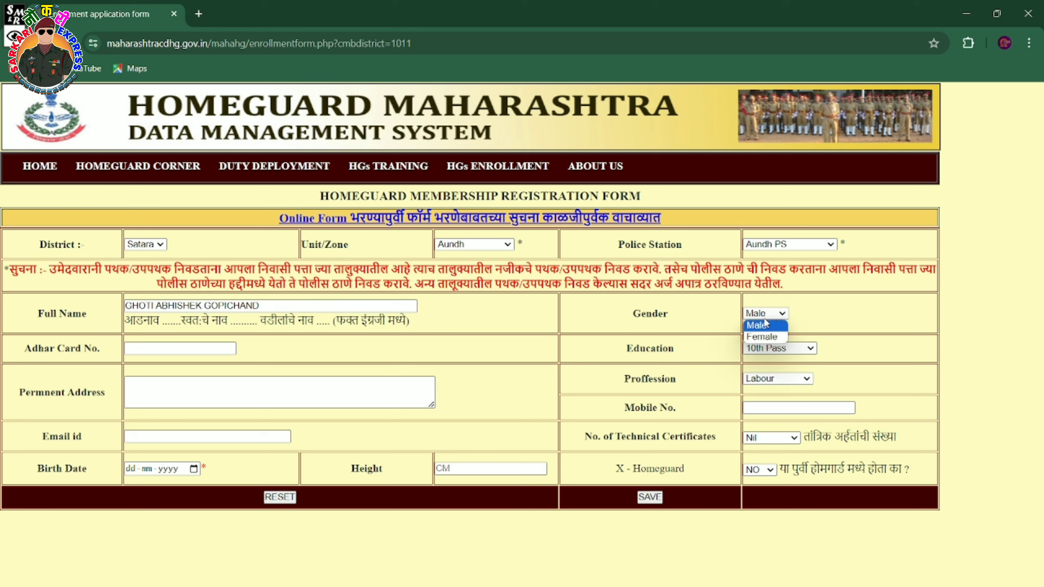
click(765, 315)
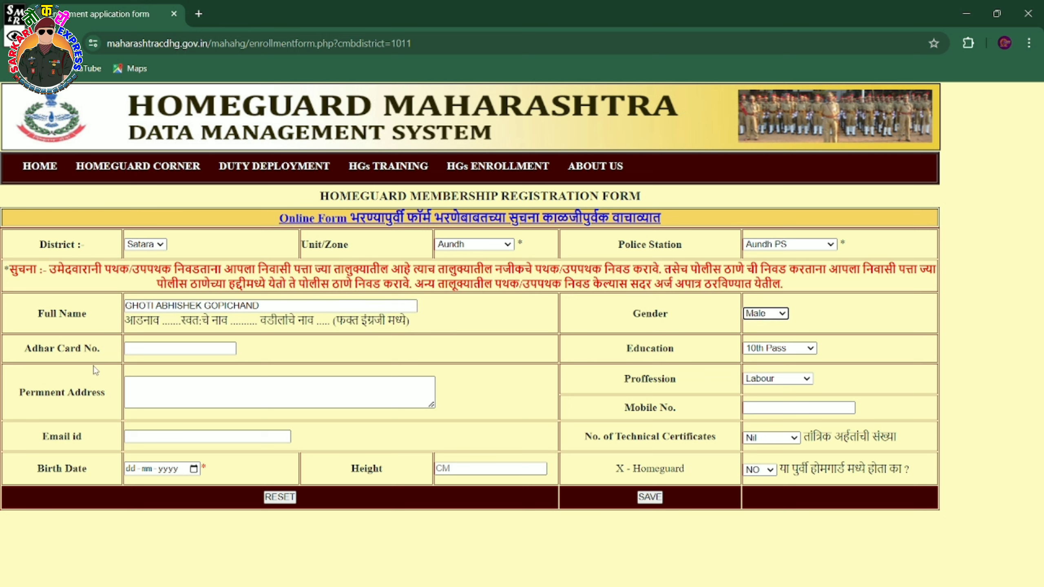
click(131, 352)
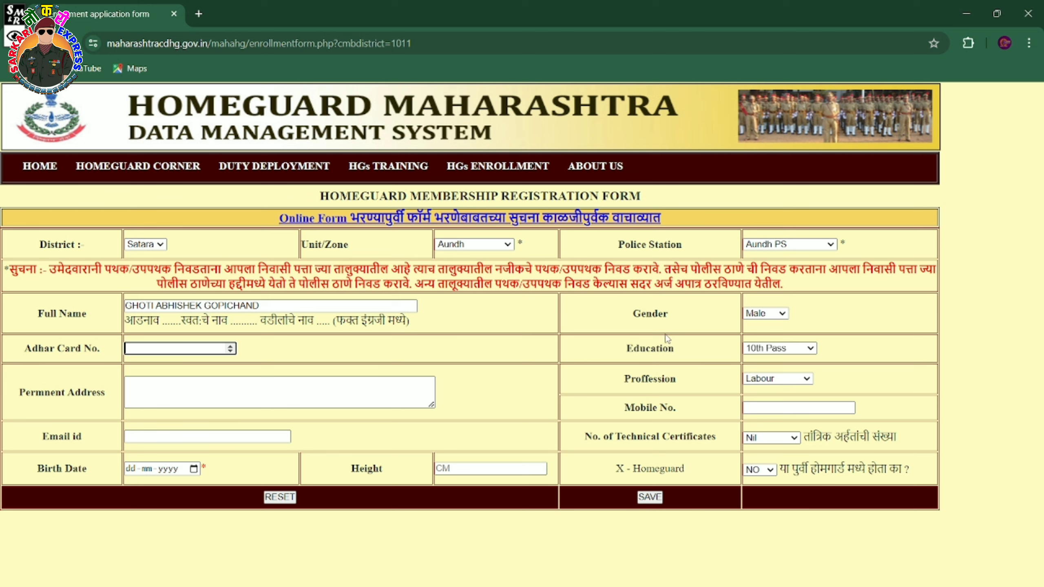
click(782, 350)
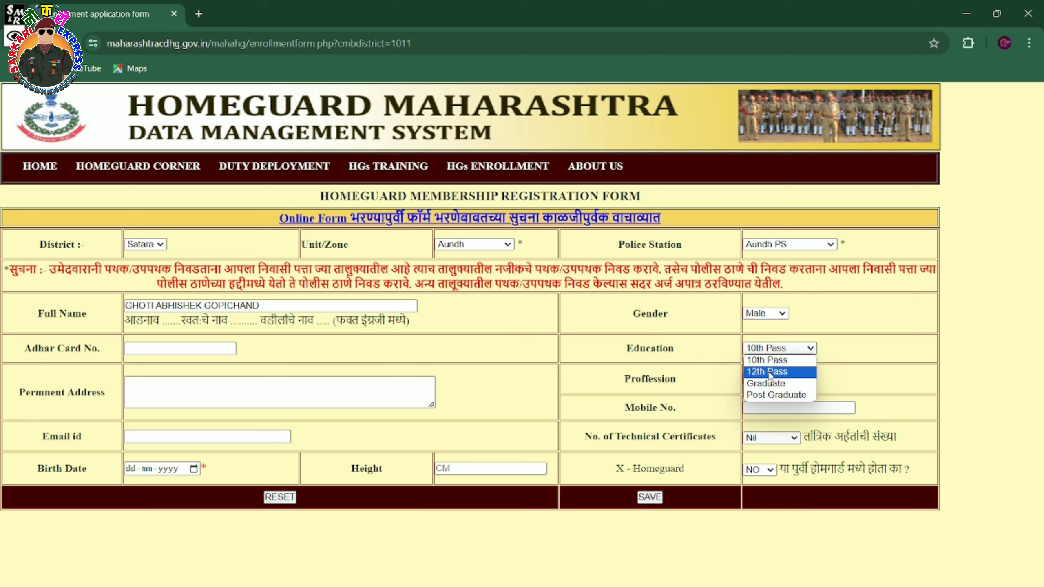
click(770, 372)
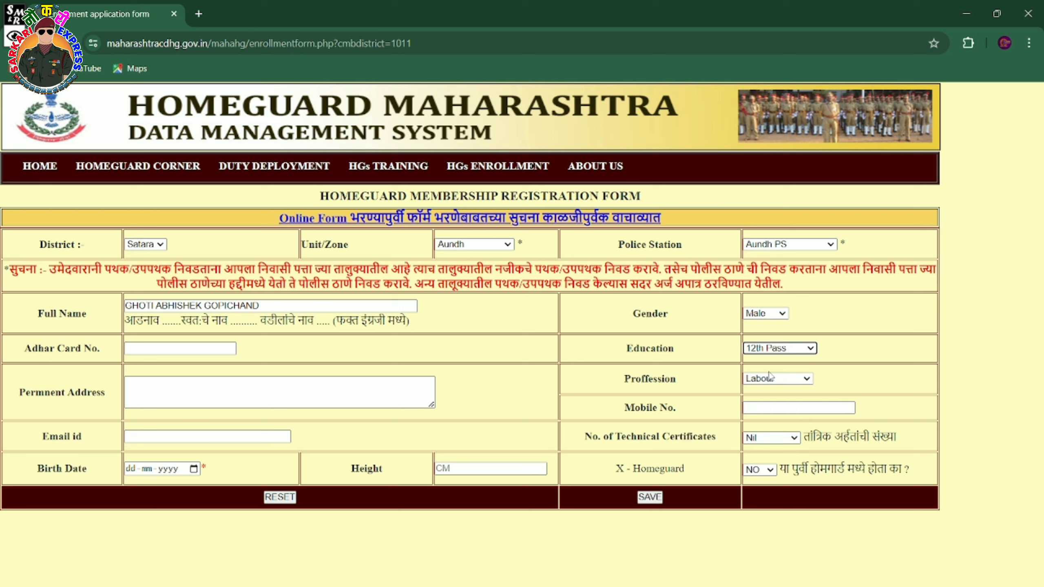
Dismiss the saved-address suggestions and set the profession to other.
click(162, 396)
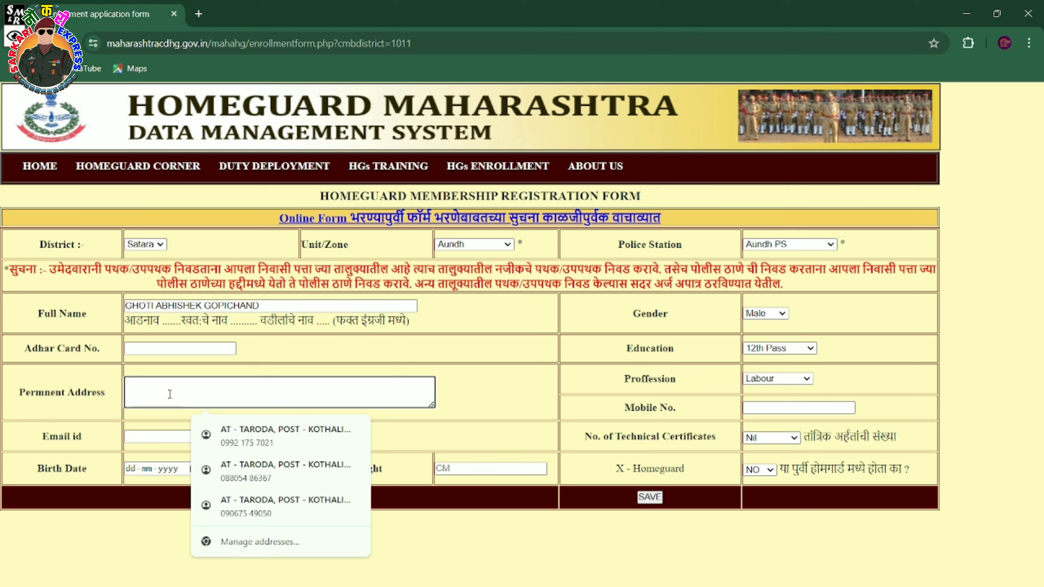
click(498, 419)
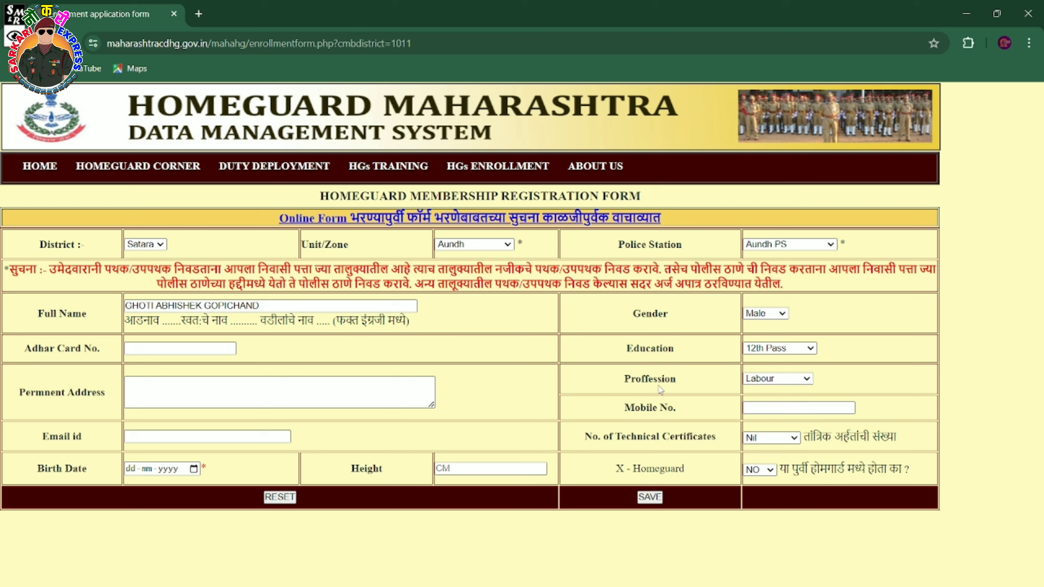
click(755, 381)
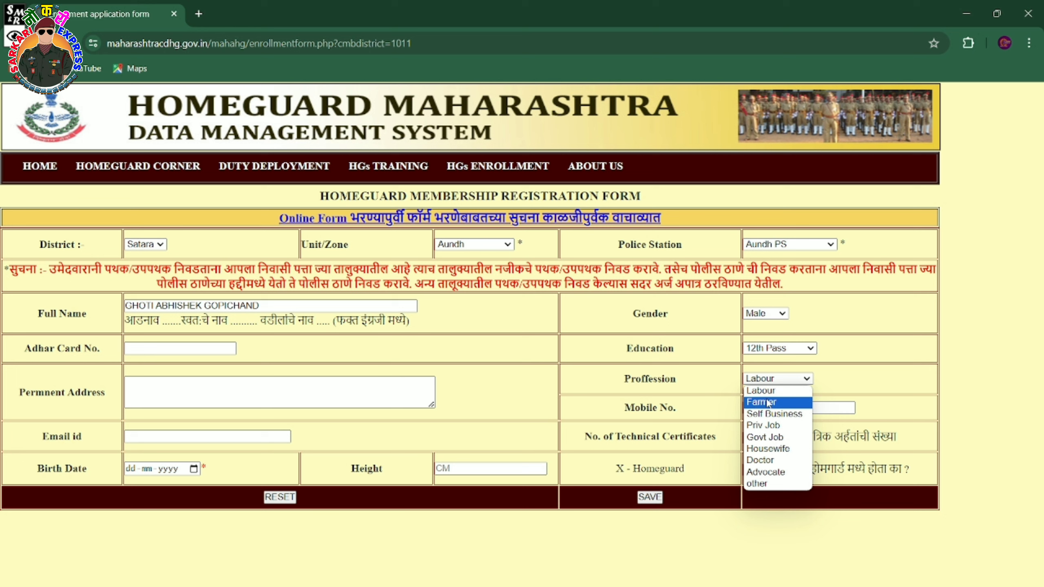
click(763, 486)
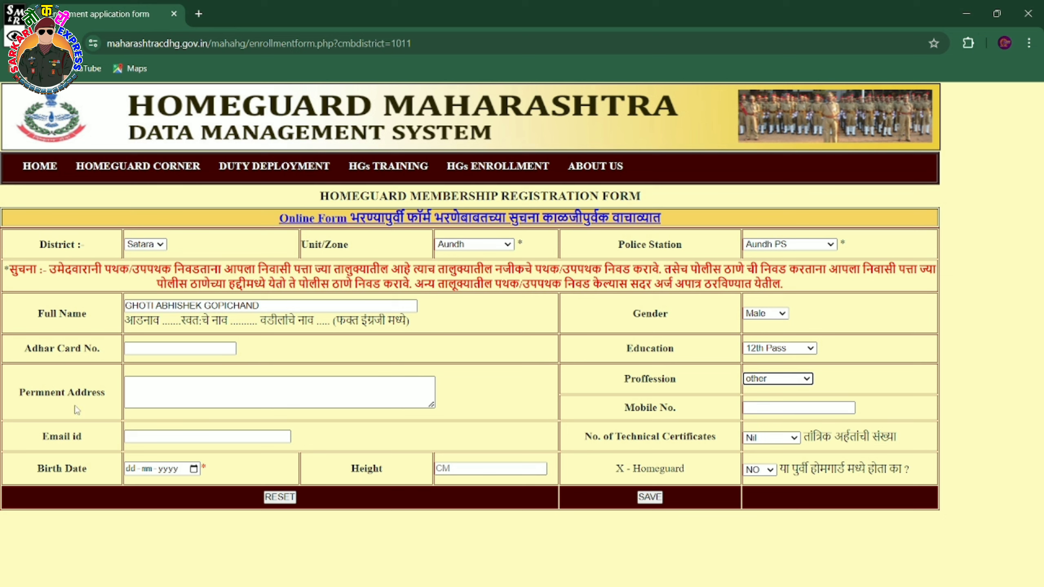
click(132, 437)
click(15, 37)
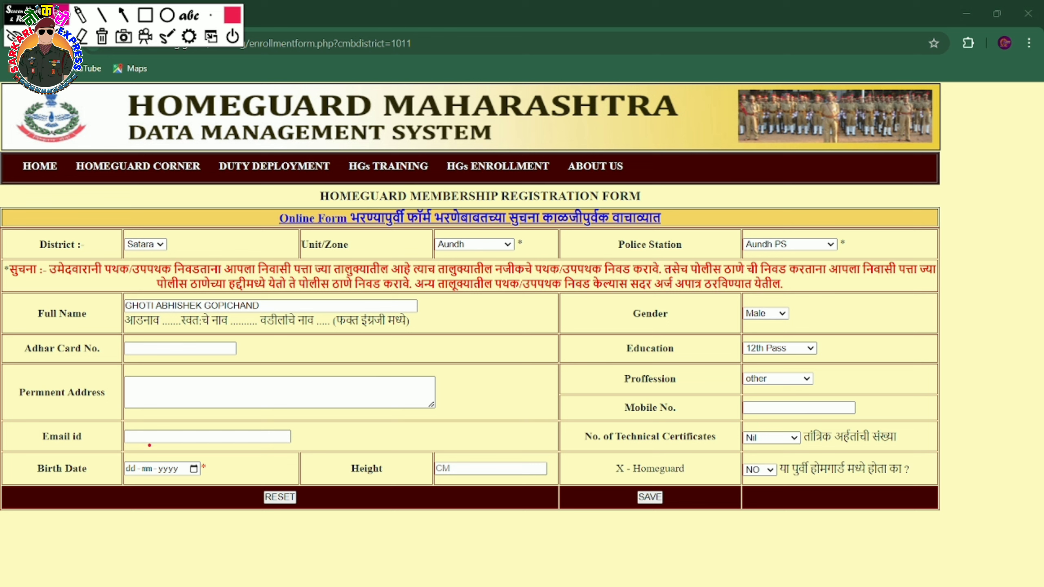
drag(128, 437, 152, 438)
click(14, 37)
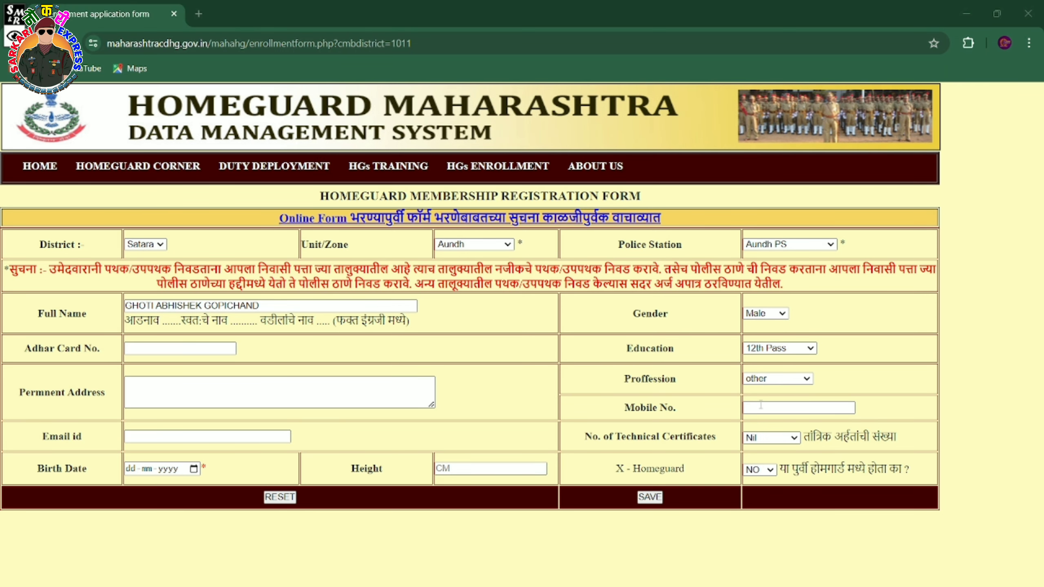
click(780, 439)
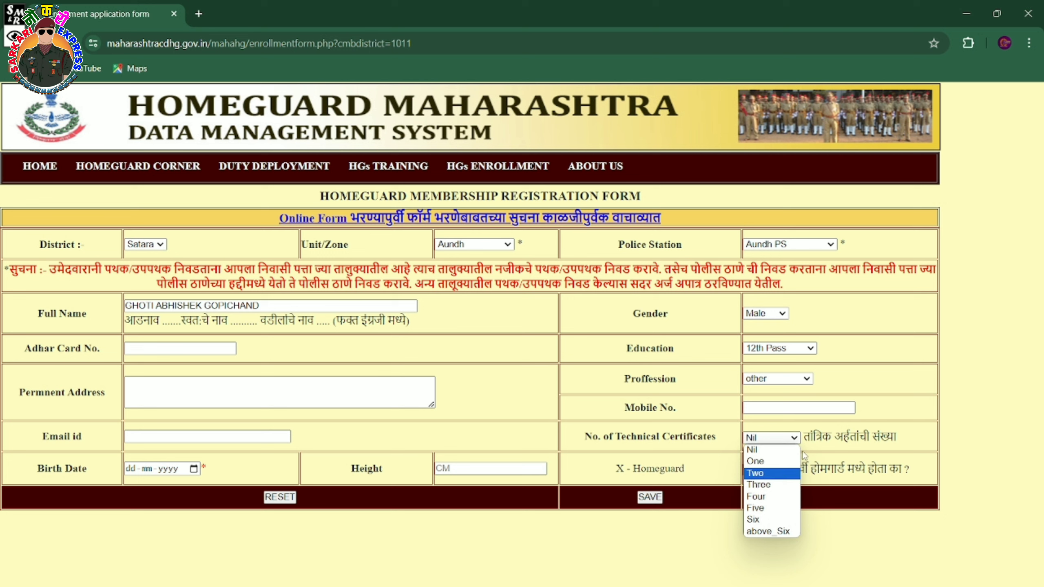
click(817, 452)
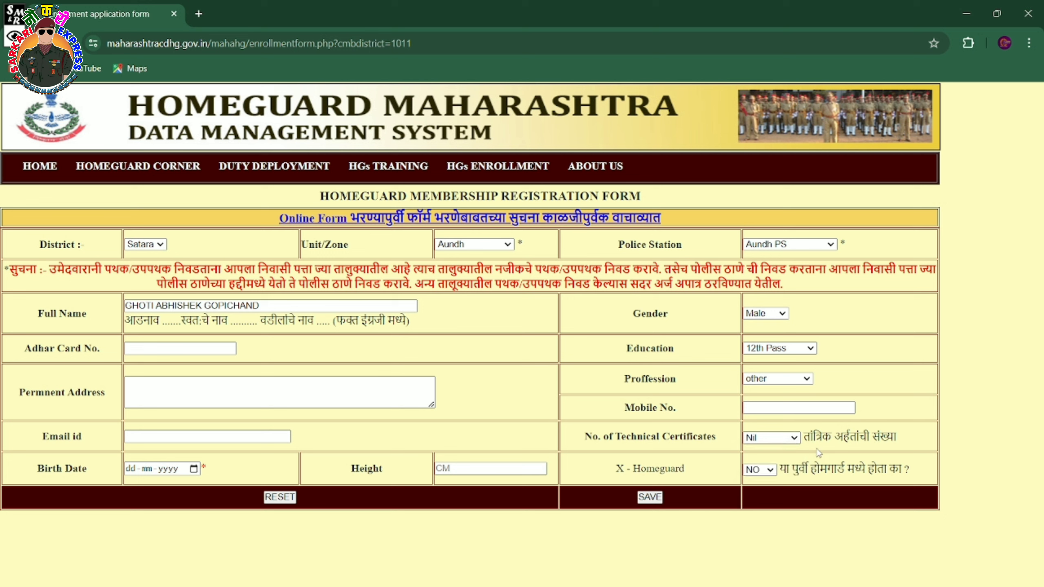
click(194, 468)
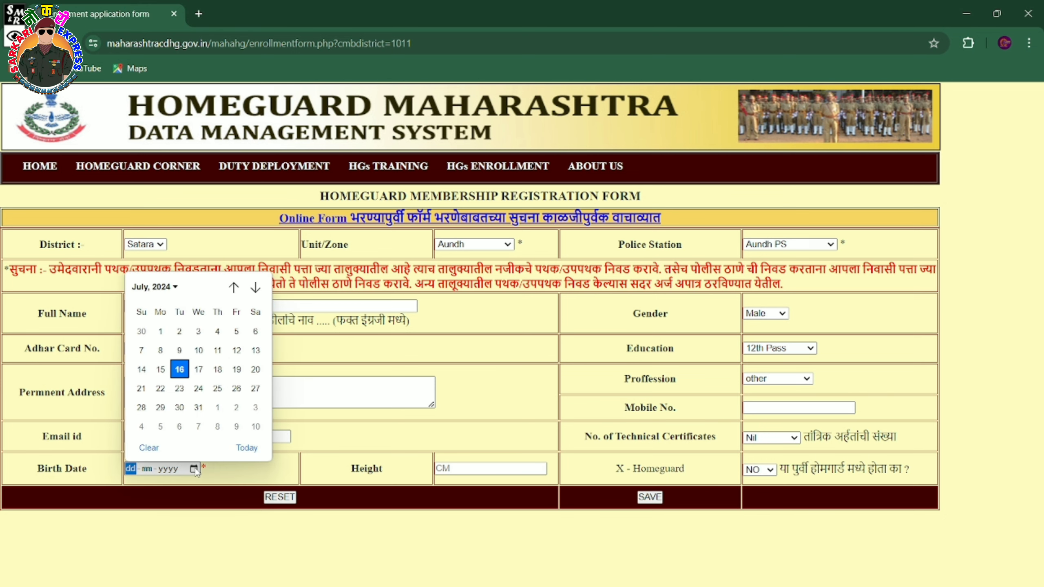
click(381, 427)
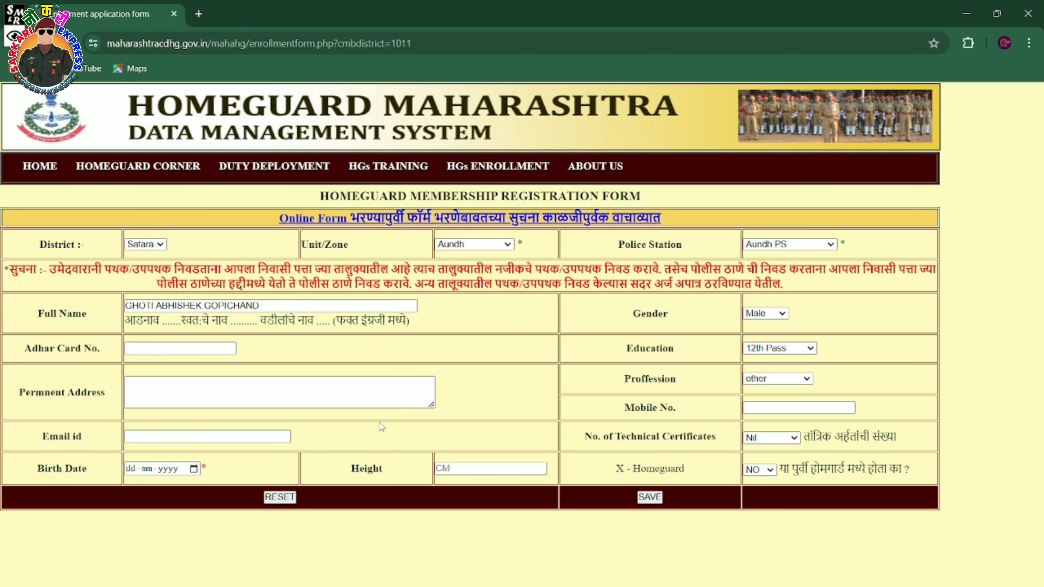
click(468, 469)
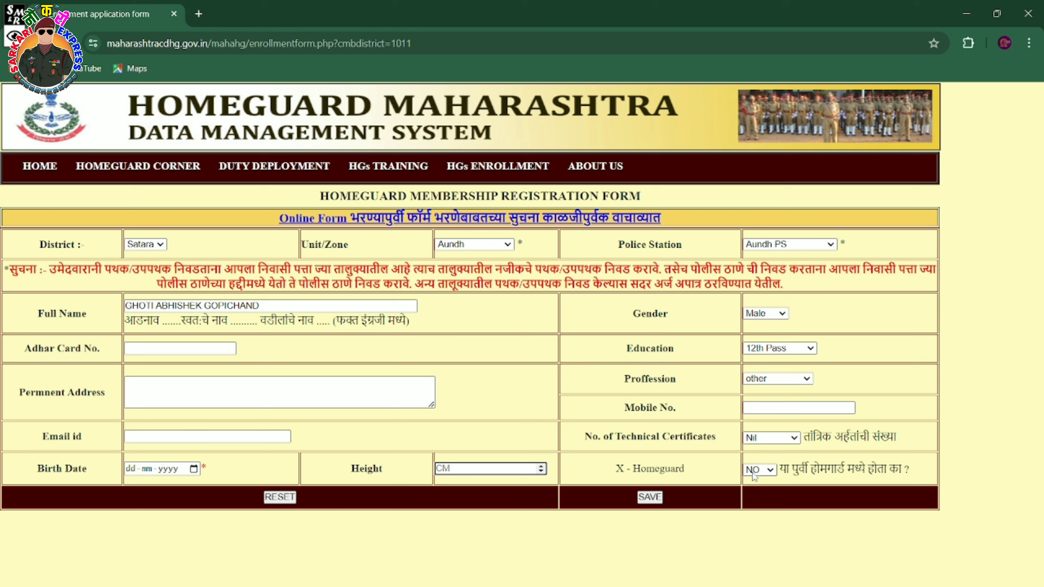
click(753, 476)
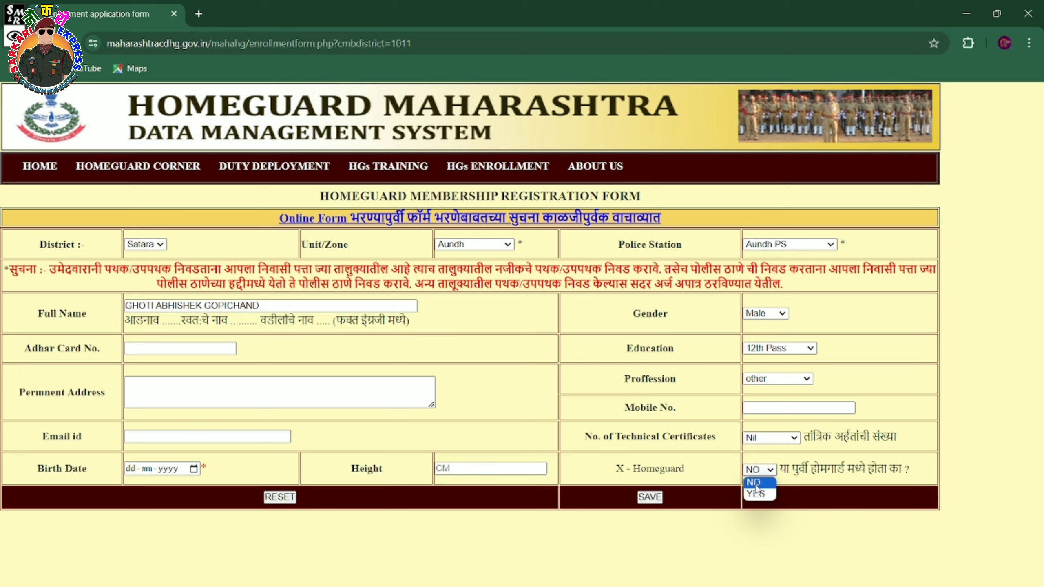
Keep ex-Homeguard at NO and save the form, confirming 357 records added.
click(754, 484)
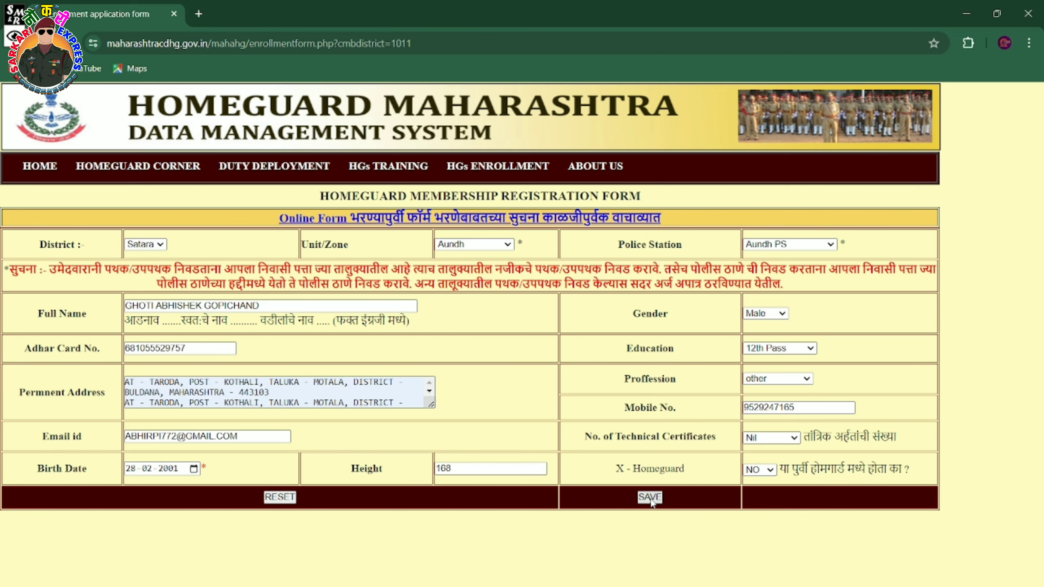
click(649, 496)
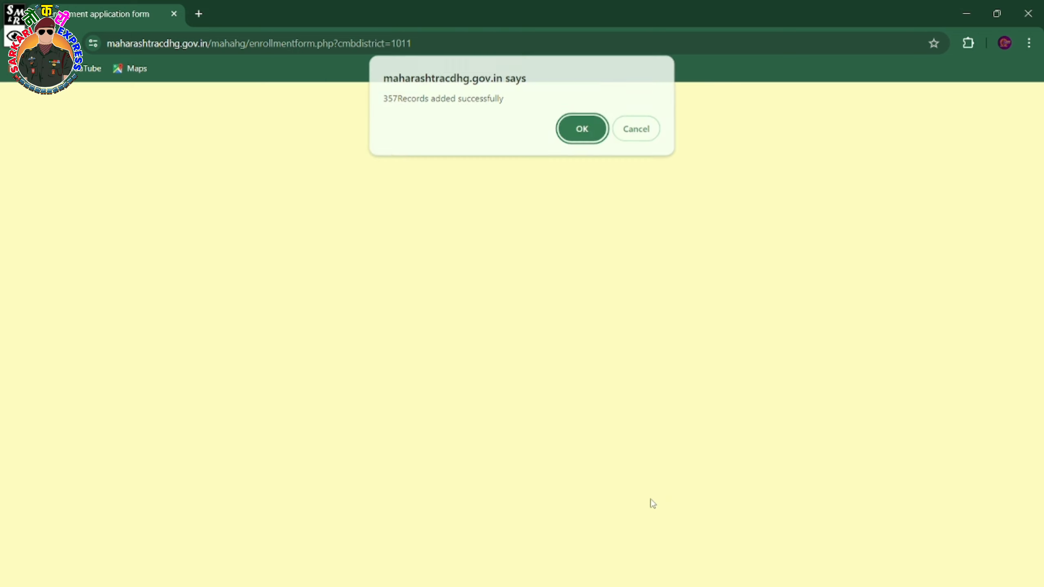